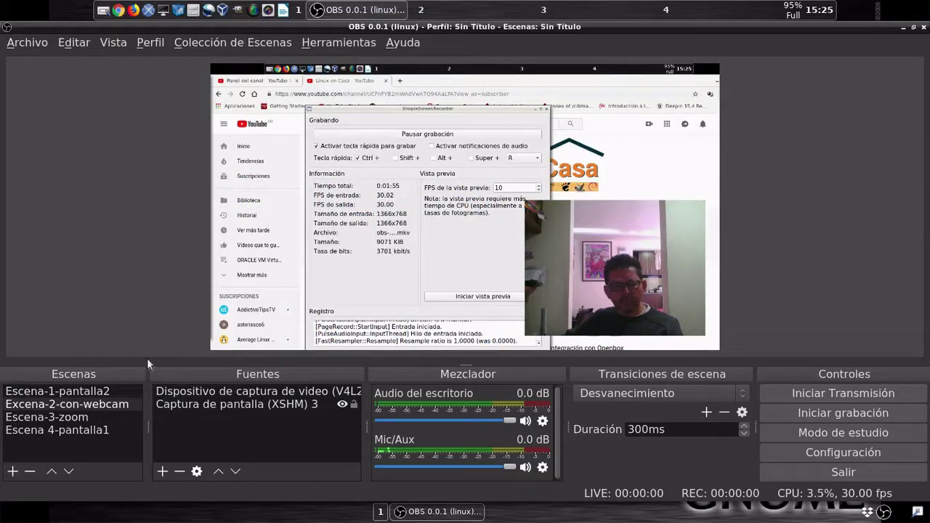
In the Excena-2-con-webcam scene, shrink the screen capture source so its width fits the canvas.
left_click(93, 406)
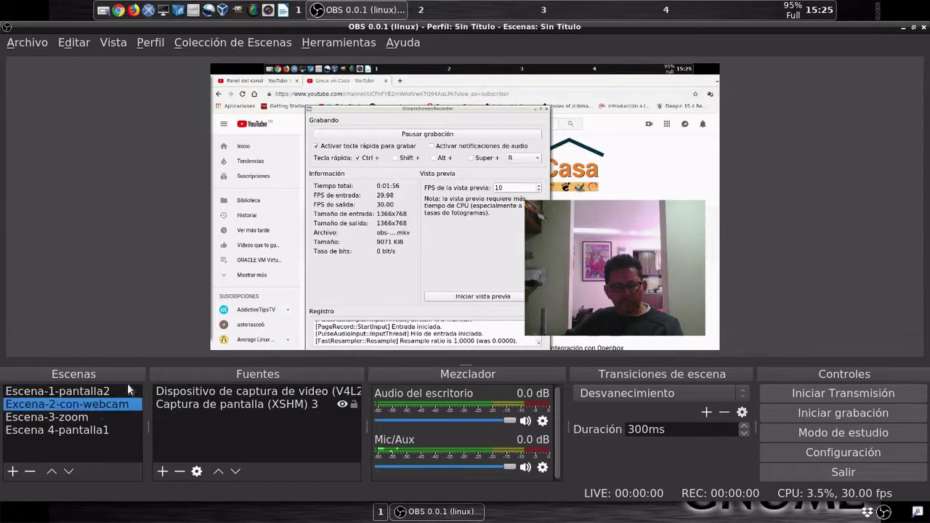
left_click(201, 393)
left_click(198, 403)
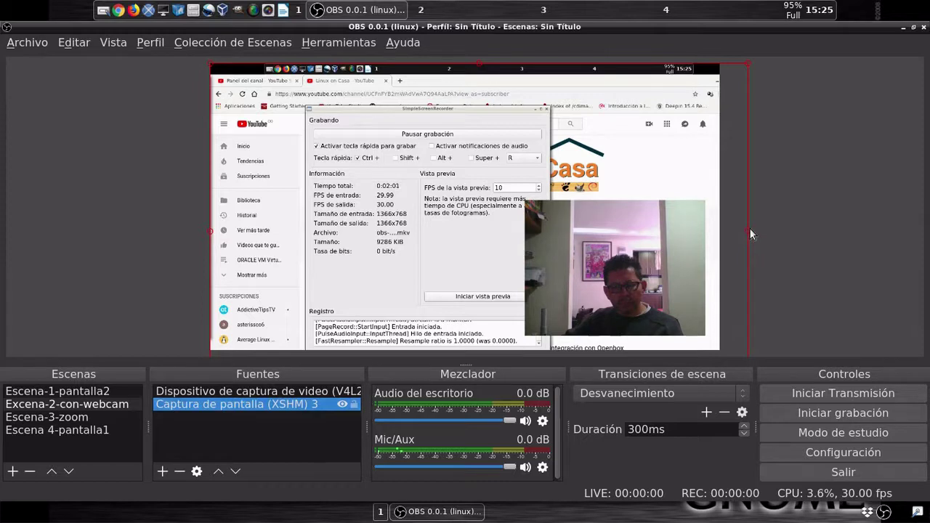
left_click_drag(749, 230, 725, 223)
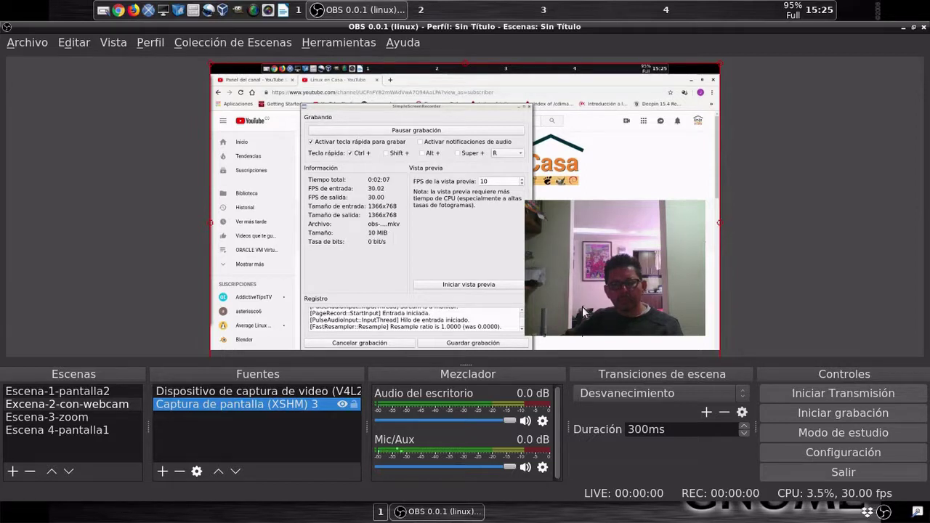
Compare Escena-1-pantalla2 and Excena-2-con-webcam by switching between them, ending on Escena-3-zoom.
left_click(91, 393)
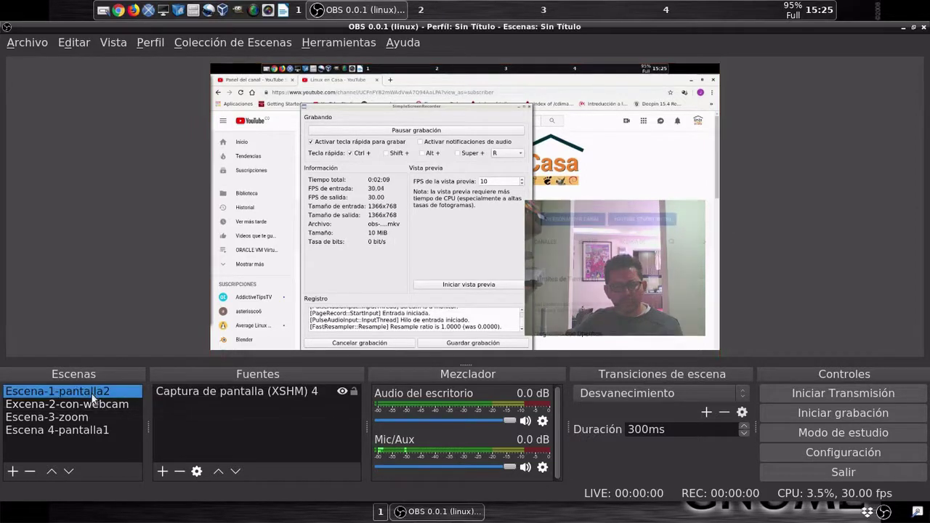
left_click(85, 401)
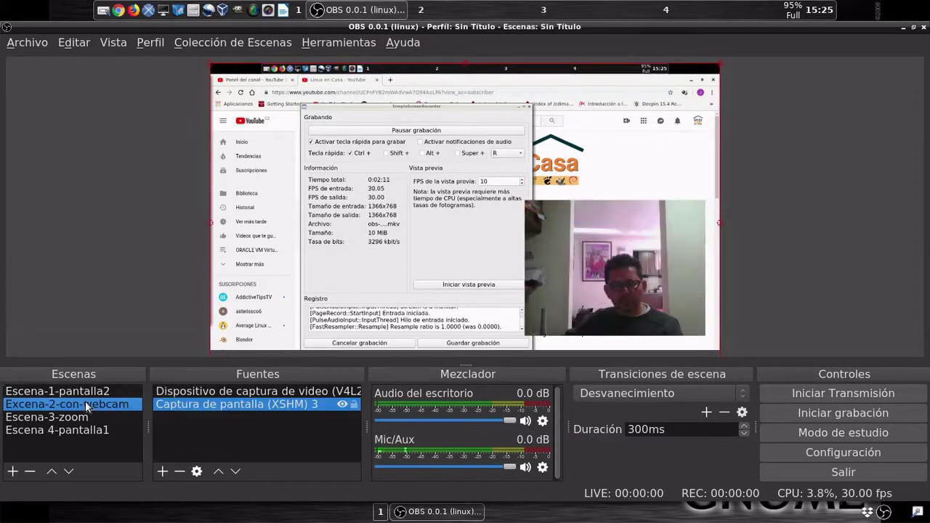
left_click(85, 392)
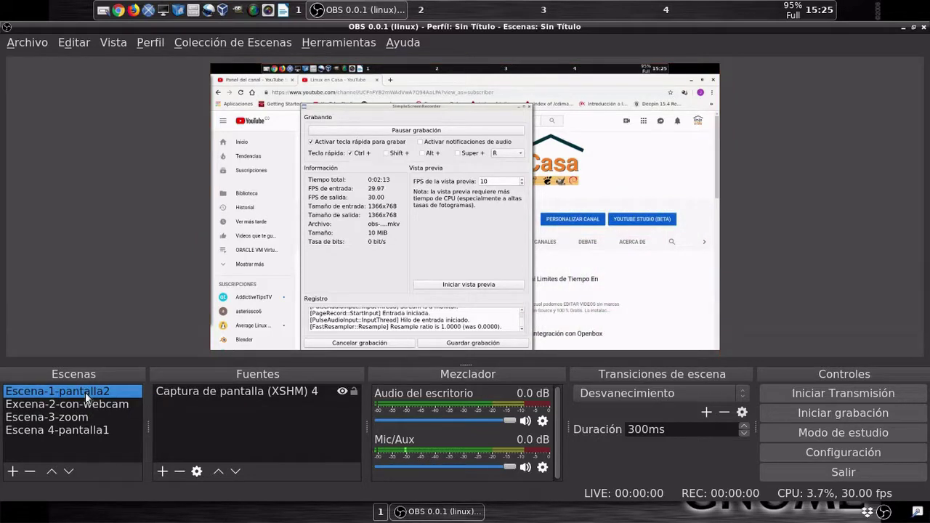
left_click(82, 405)
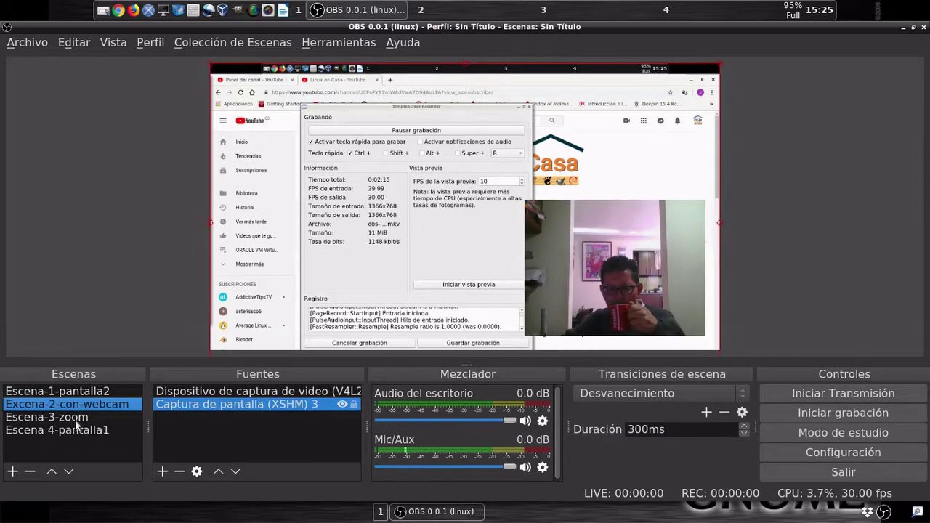
left_click(76, 419)
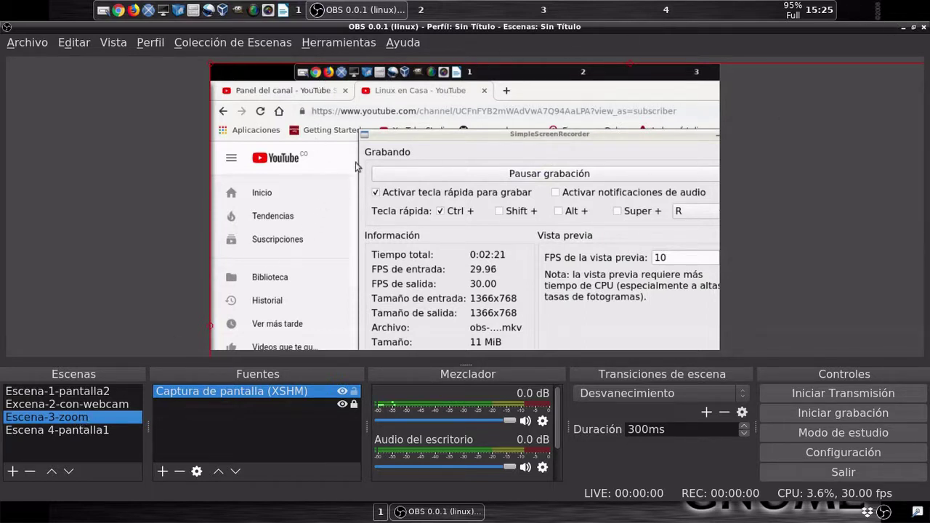
Open a terminal on the captured screen, move it to the left edge and narrow it to fit the zoomed area.
left_click(356, 74)
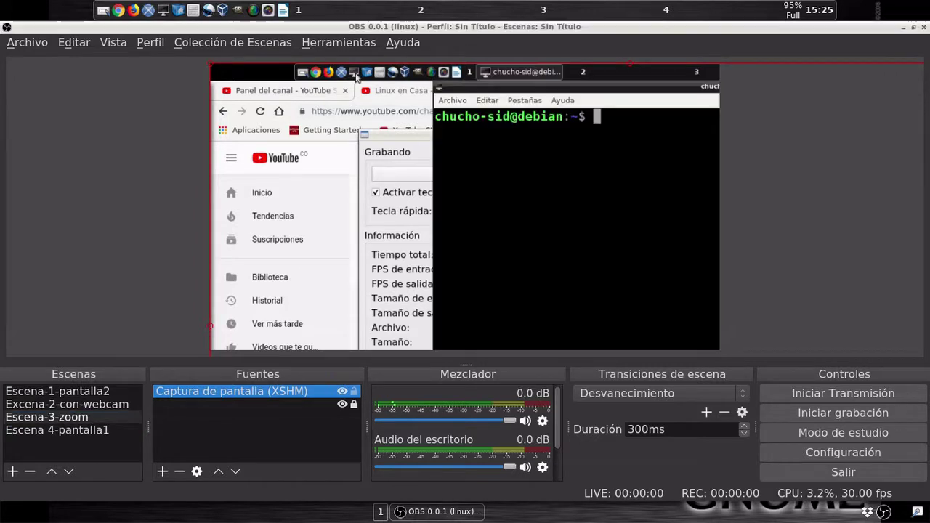
left_click_drag(511, 88, 288, 87)
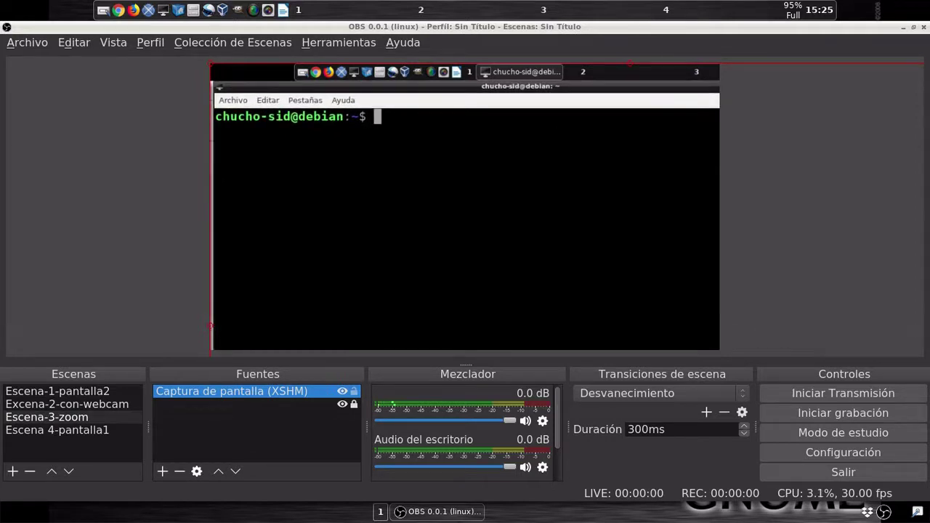
left_click_drag(720, 190, 630, 190)
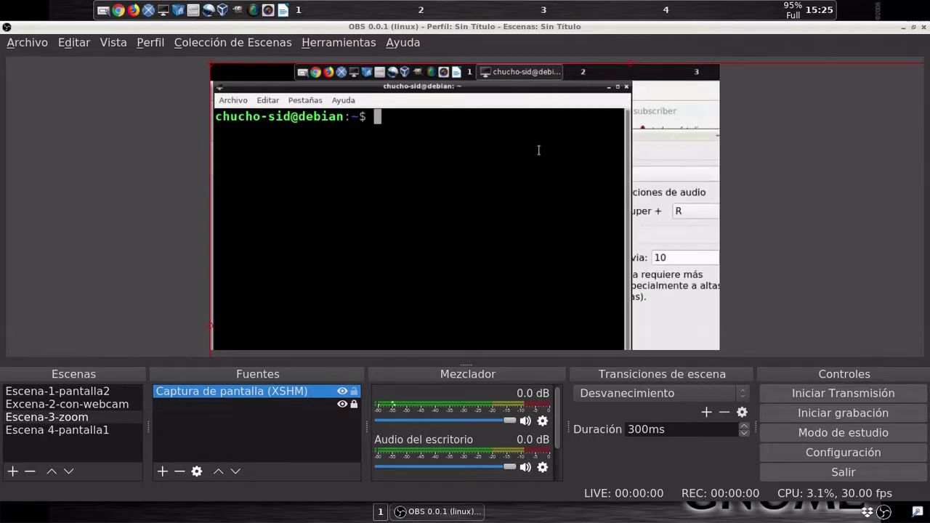
Run ls and df in the terminal to display text in the zoom scene, and clear the output.
type("ls")
key("Return")
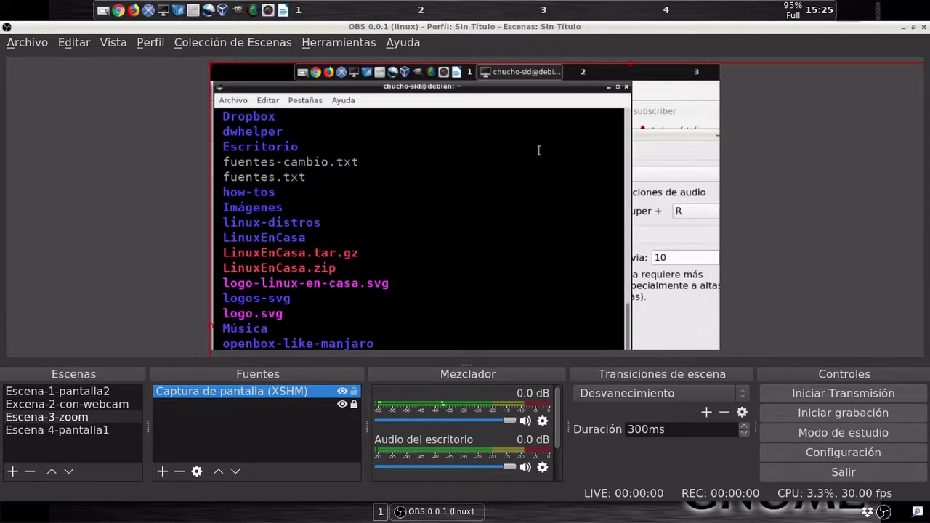
type("df")
key("Return")
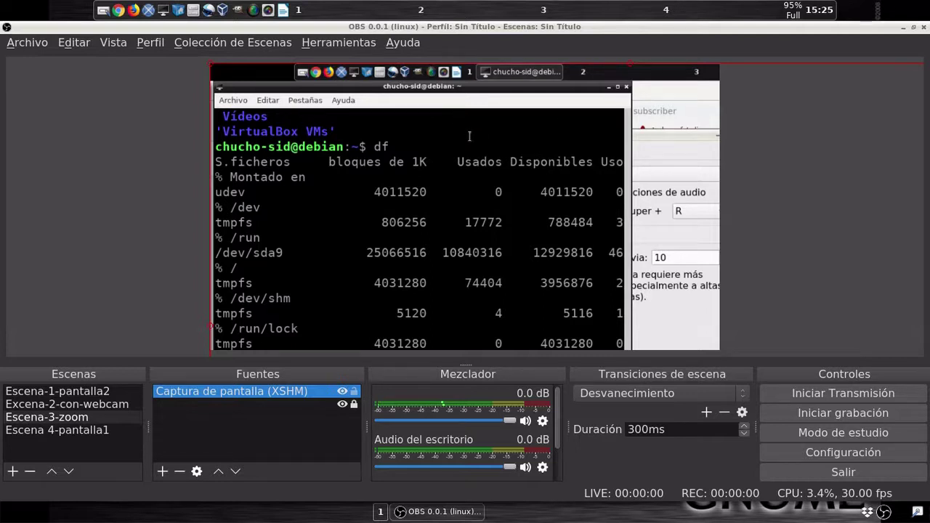
key("ctrl+l")
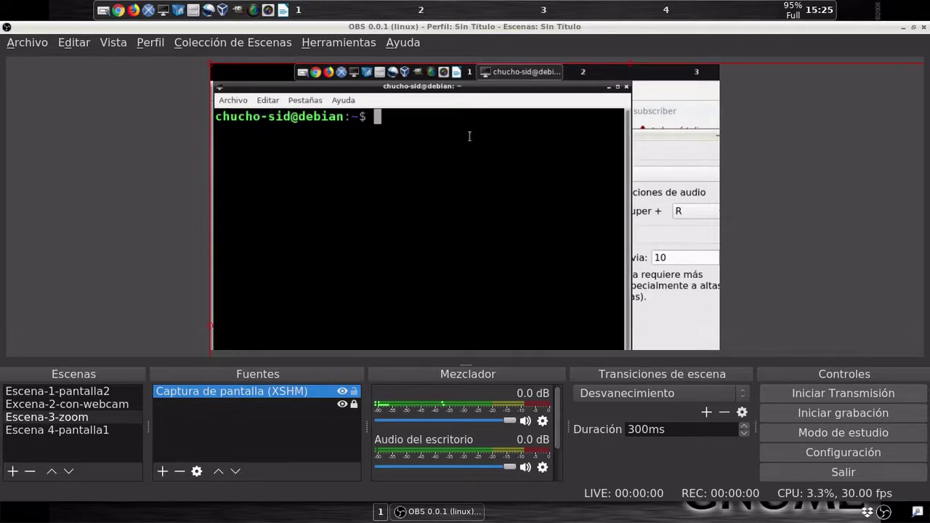
Run df again in the terminal, clear it, and check the memory usage with free.
type("df")
key("Return")
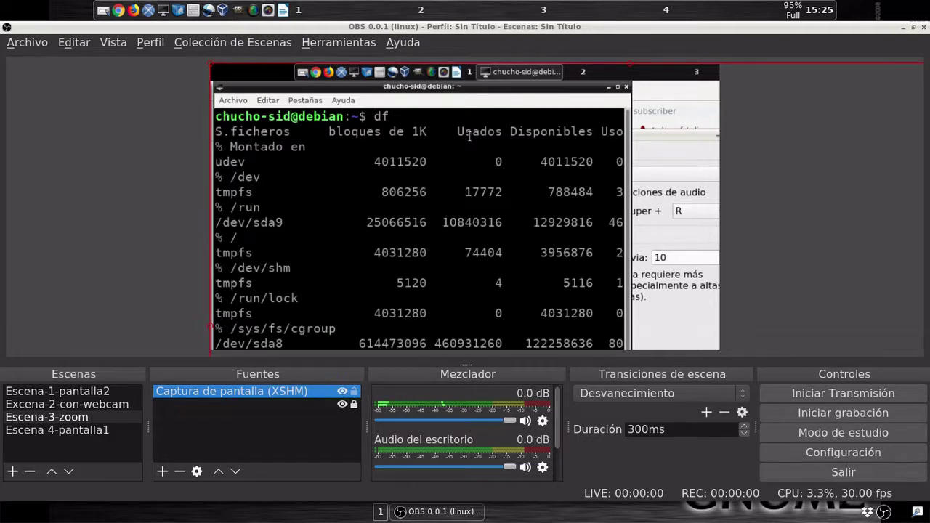
key("ctrl+l")
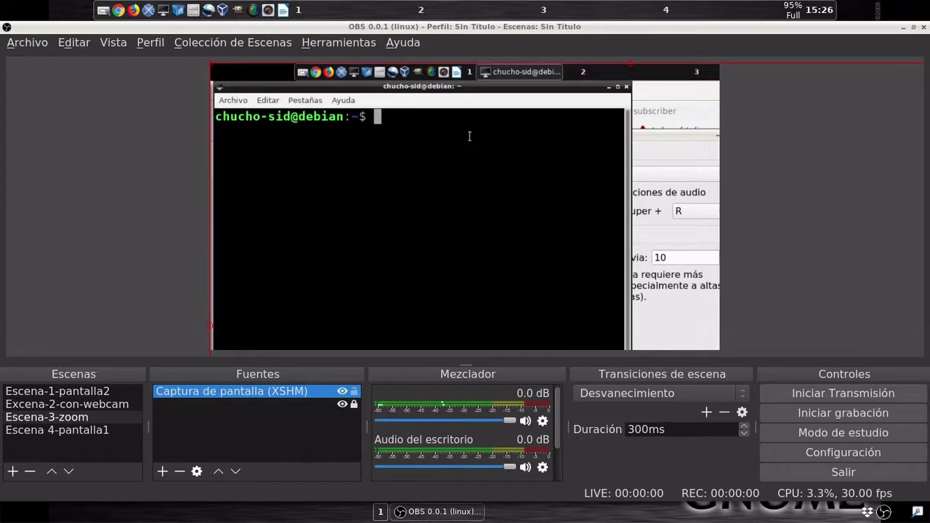
type("free")
key("Return")
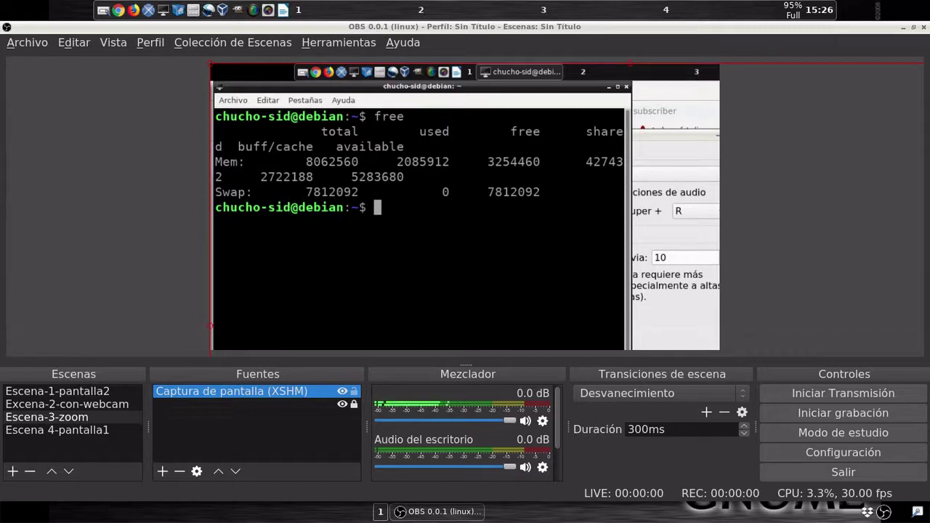
Preview the terminal in Escena-1-pantalla2, Excena-2-con-webcam and Escena-3-zoom, returning to Excena-2-con-webcam.
left_click(47, 392)
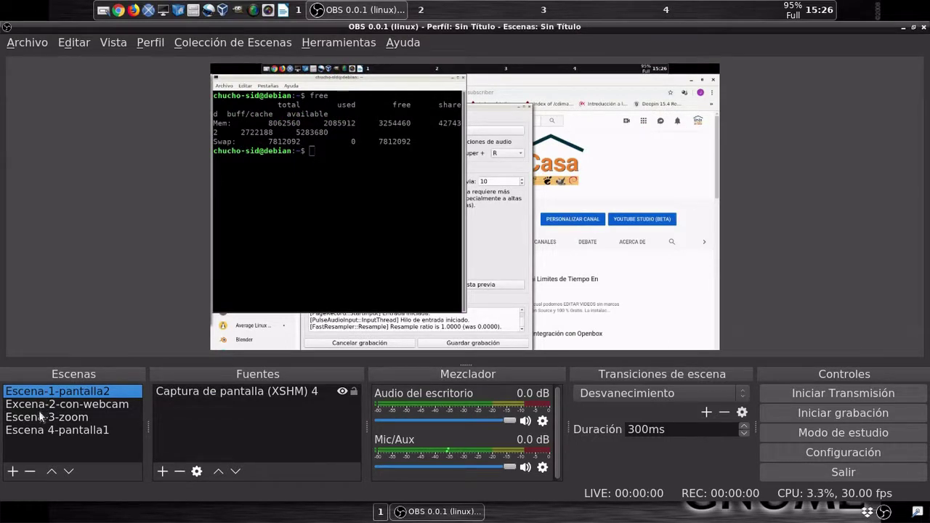
left_click(48, 405)
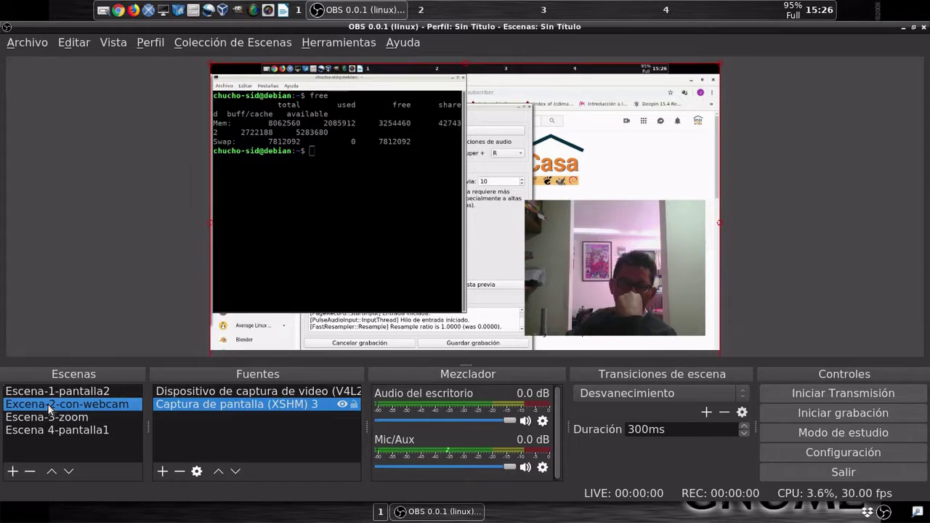
left_click(40, 420)
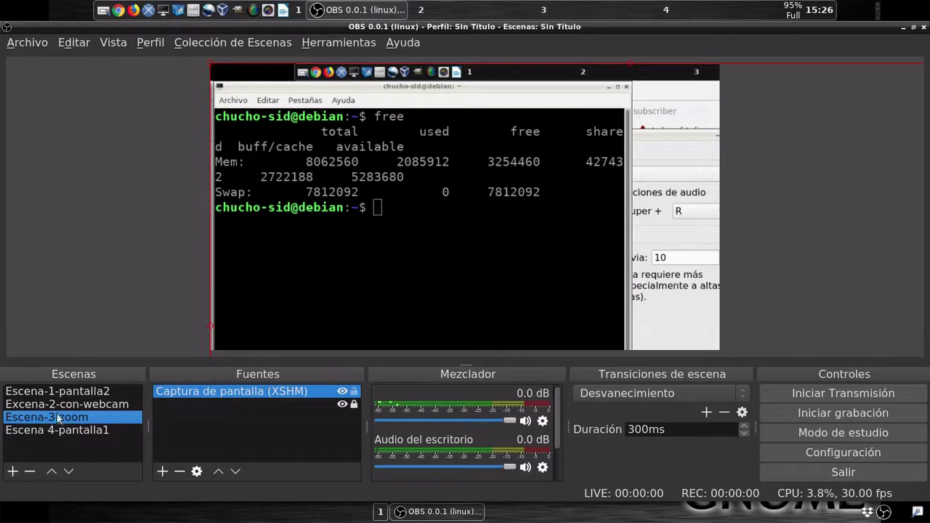
left_click(58, 405)
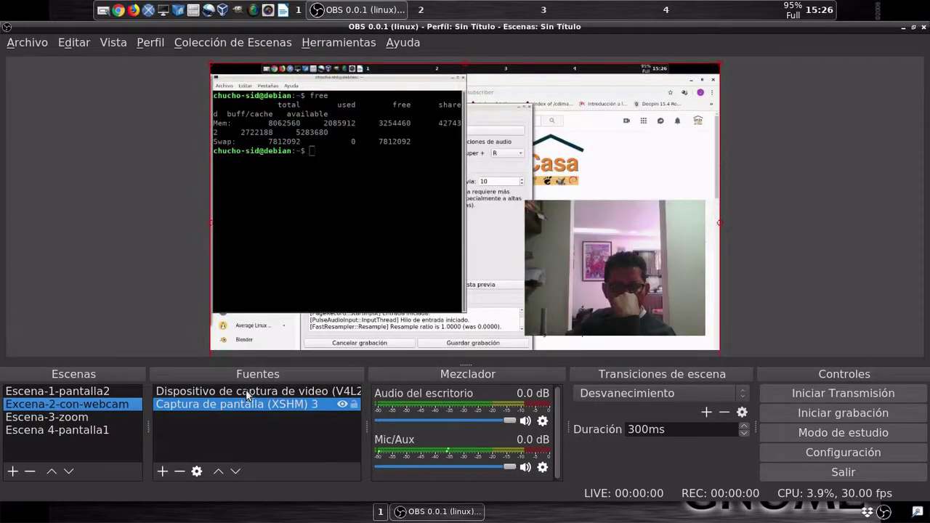
Try moving the webcam source below the screen capture in the source order, and restore it on top.
left_click(247, 394)
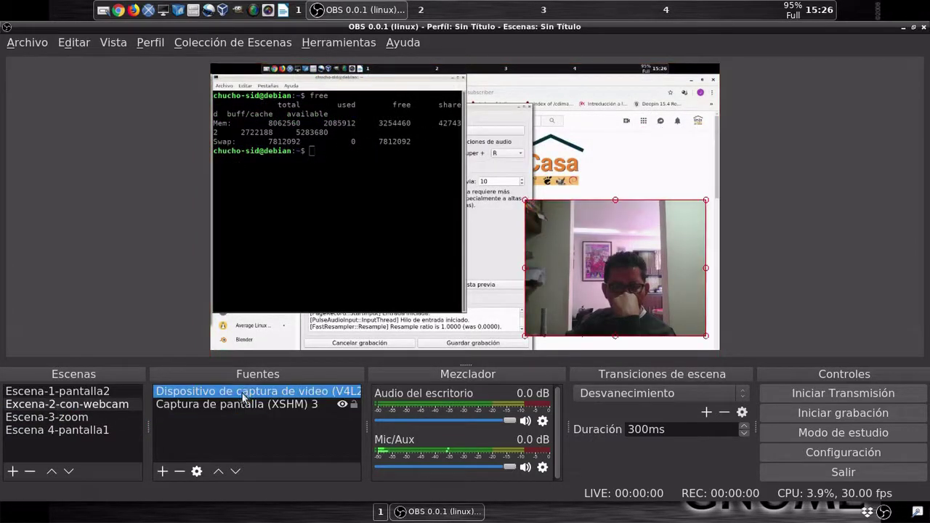
left_click(234, 473)
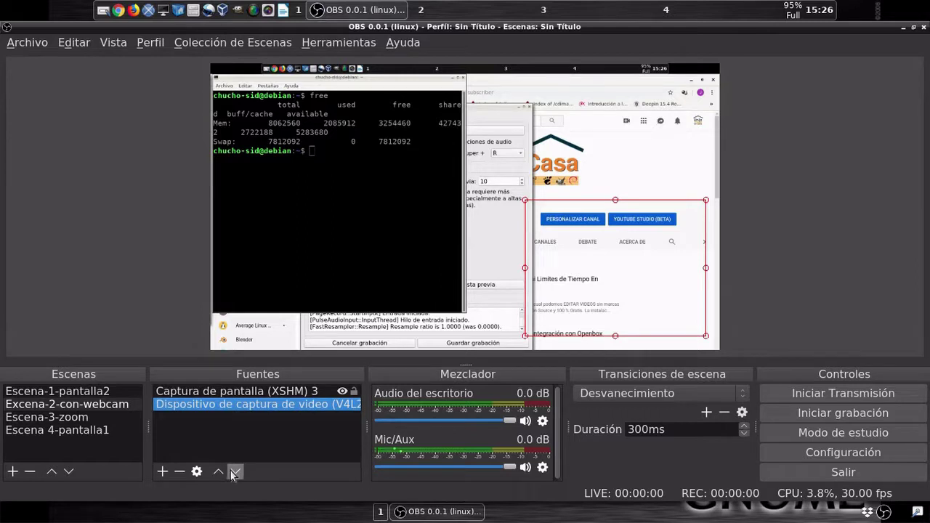
left_click(234, 473)
left_click(234, 473)
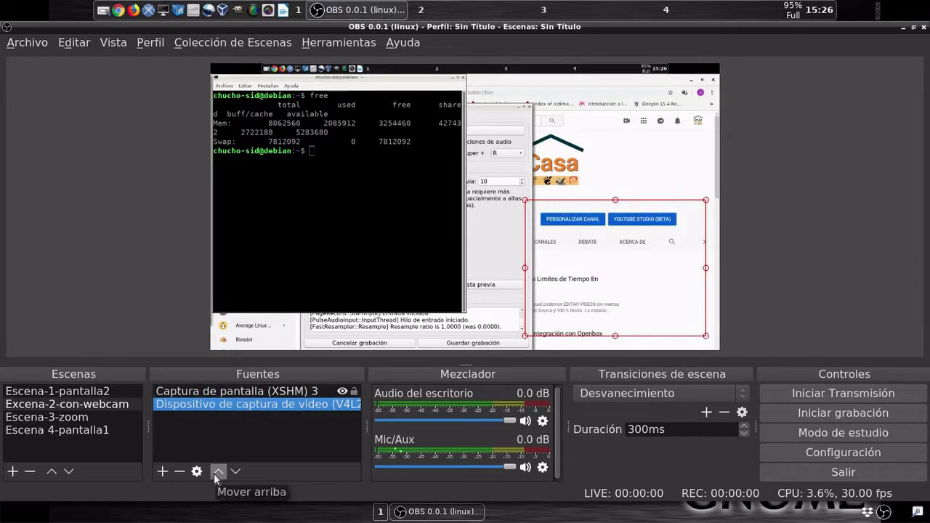
left_click(217, 471)
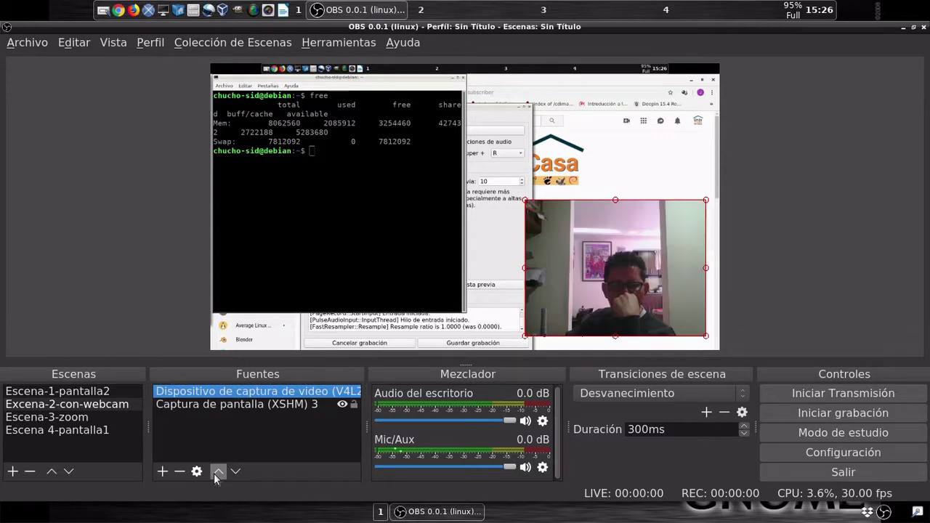
Reposition the webcam source closer to the canvas's lower-right corner and scale it down.
left_click_drag(615, 307, 620, 313)
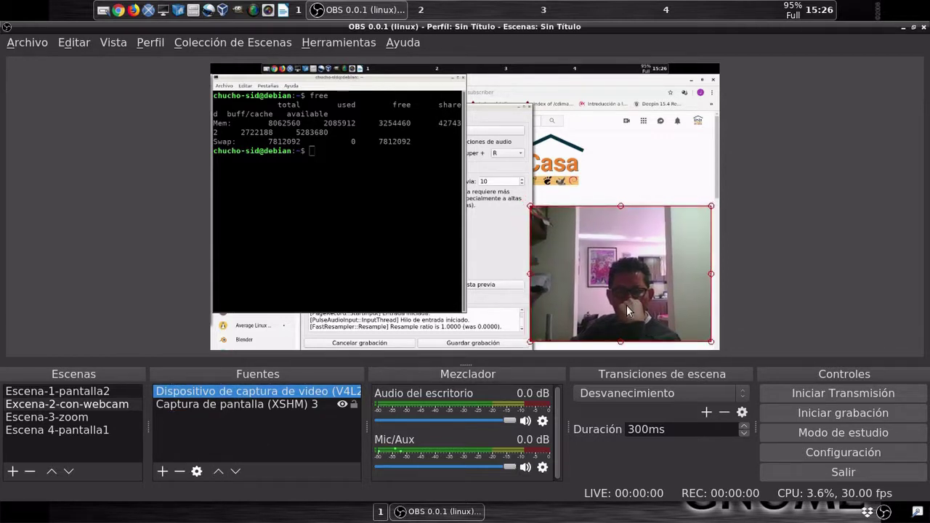
left_click_drag(531, 206, 573, 268)
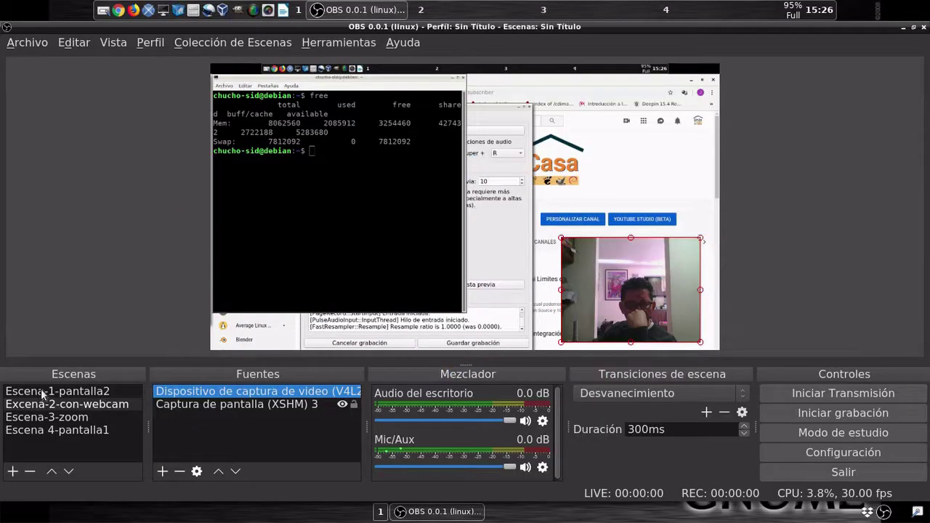
Check the smaller webcam overlay by switching among the first three scenes, ending on Escena-3-zoom.
left_click(41, 390)
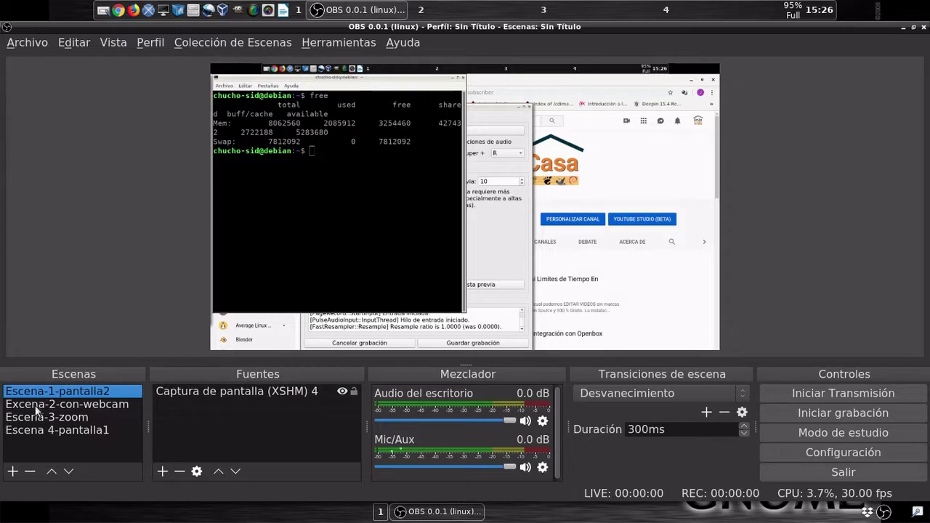
left_click(42, 403)
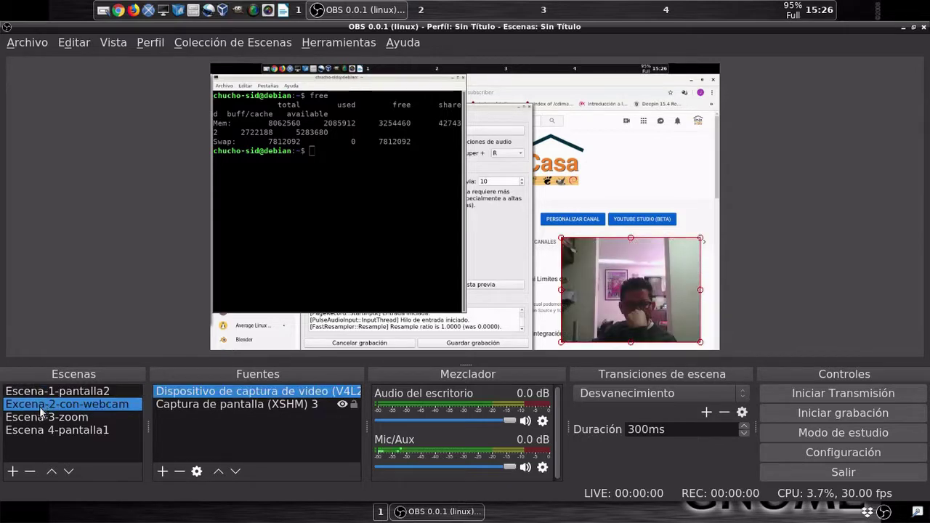
left_click(36, 418)
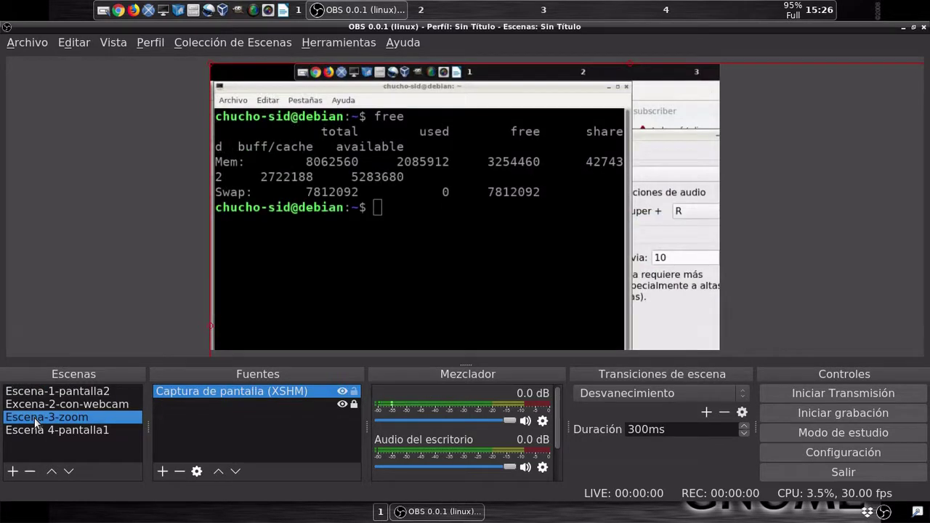
left_click(39, 406)
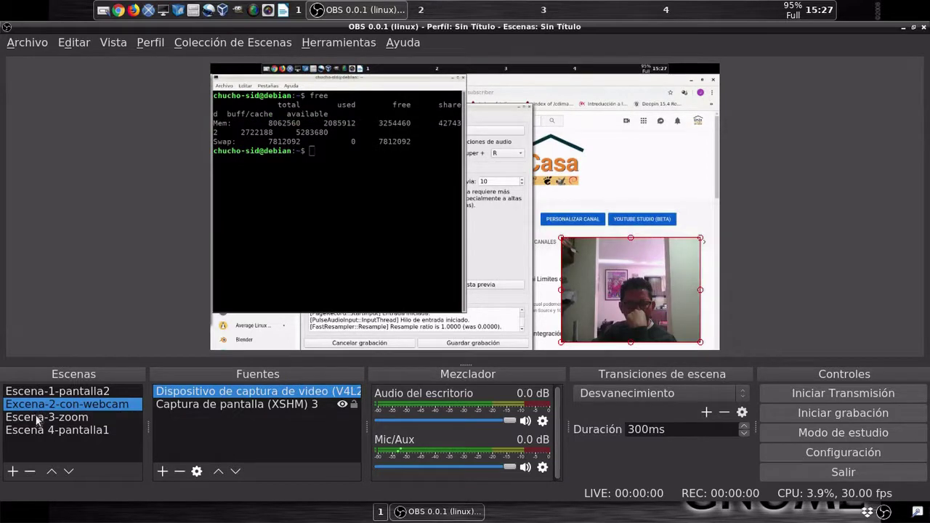
left_click(36, 418)
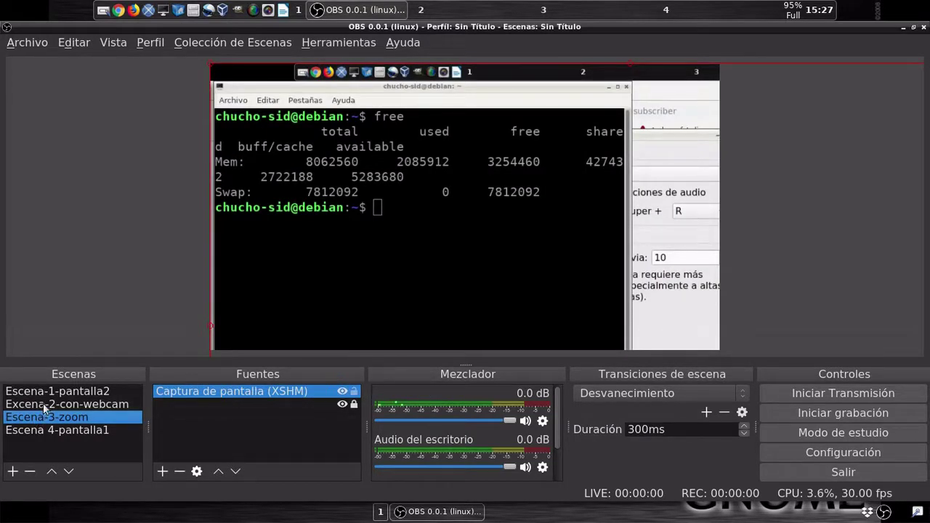
Reduce the zoomed screen capture, realign it to the canvas's top-left corner, and widen the terminal to nearly fill the visible area.
left_click(762, 70)
left_click_drag(757, 67, 559, 85)
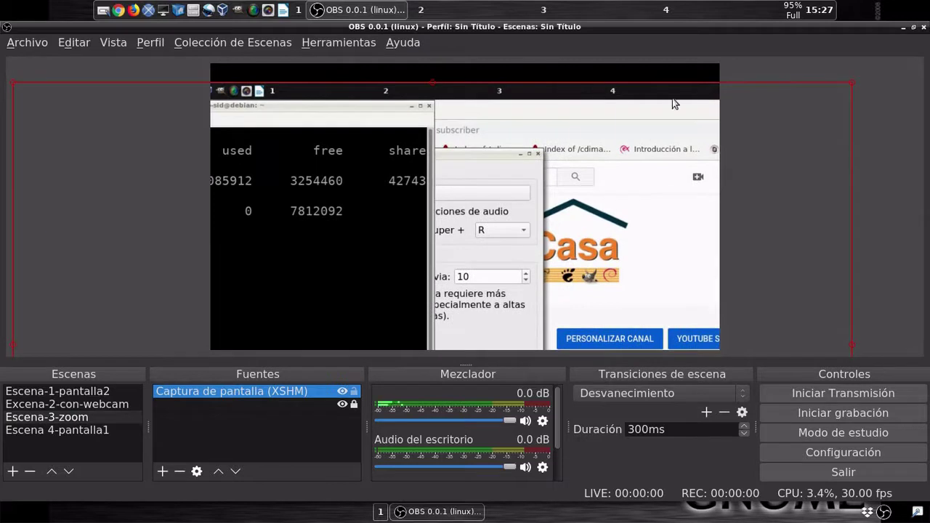
left_click_drag(850, 85, 753, 143)
left_click_drag(501, 207, 697, 130)
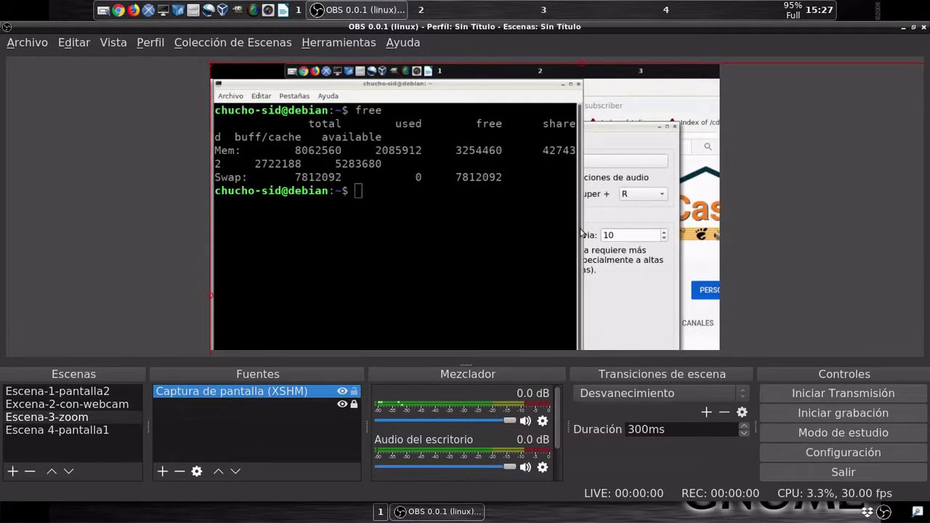
left_click_drag(581, 225, 692, 231)
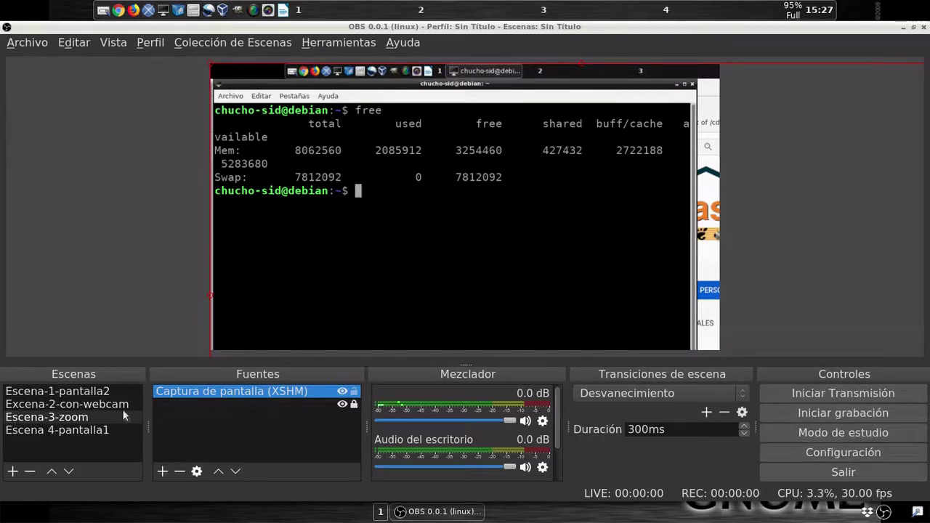
Preview Escena 4-pantalla1, and switch back and forth among the screen capture, webcam and zoom scenes, ending on Escena-3-zoom.
left_click(59, 429)
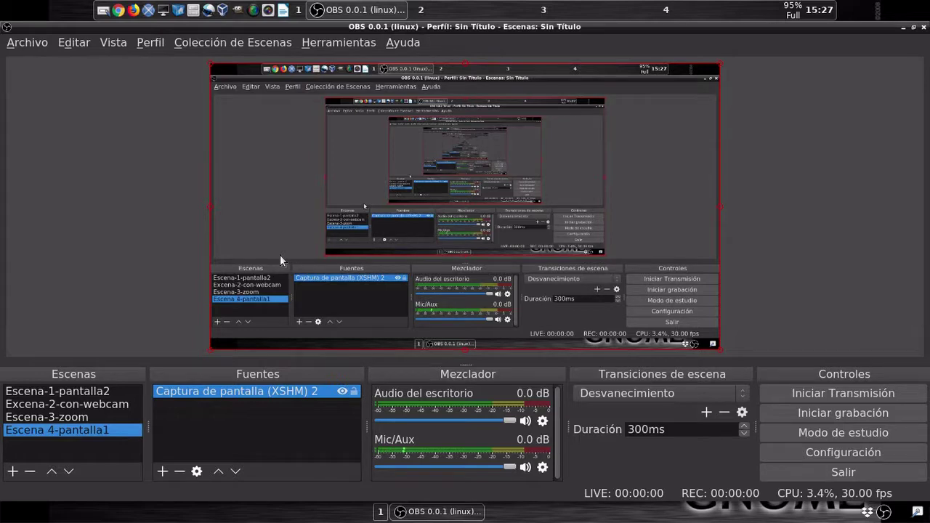
left_click(44, 392)
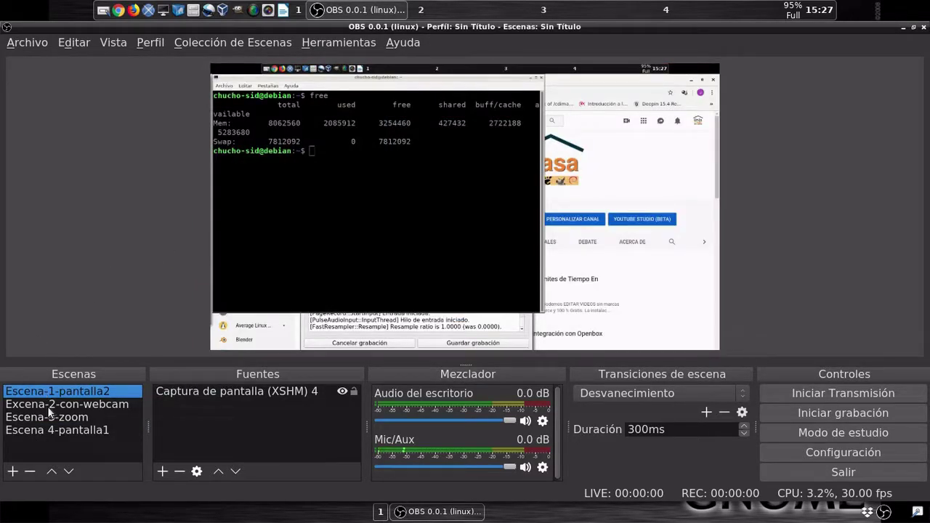
left_click(51, 404)
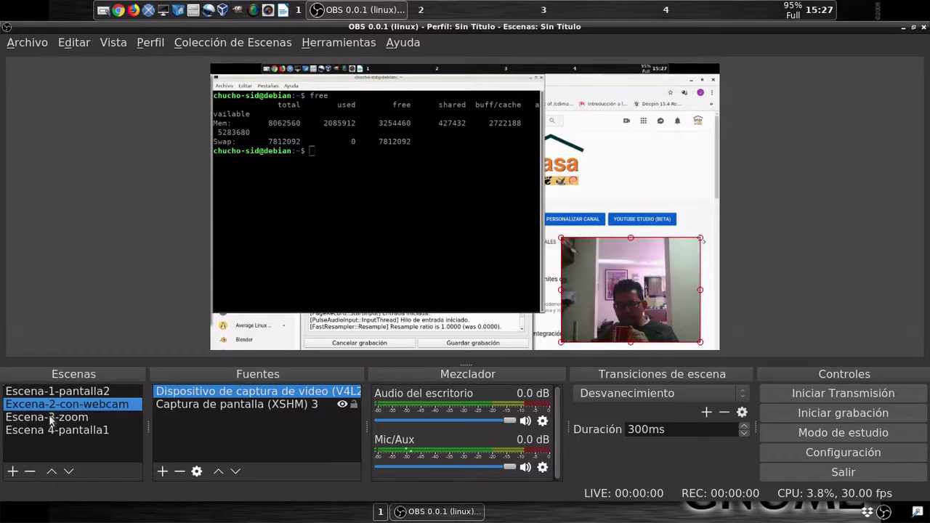
left_click(50, 418)
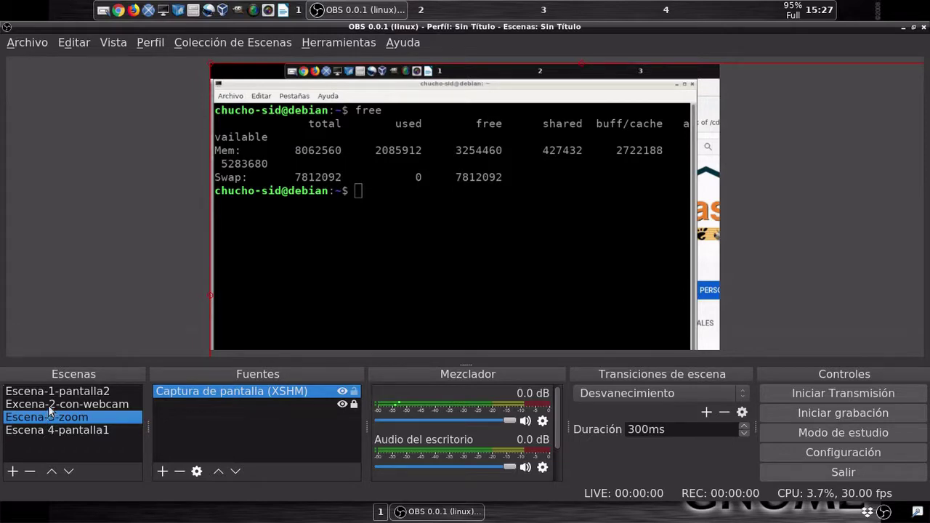
left_click(48, 405)
left_click(47, 392)
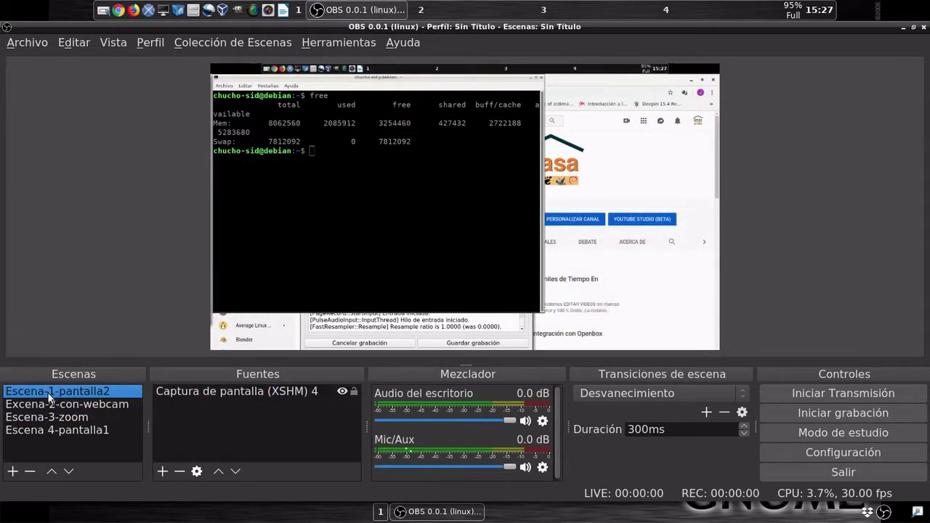
left_click(39, 405)
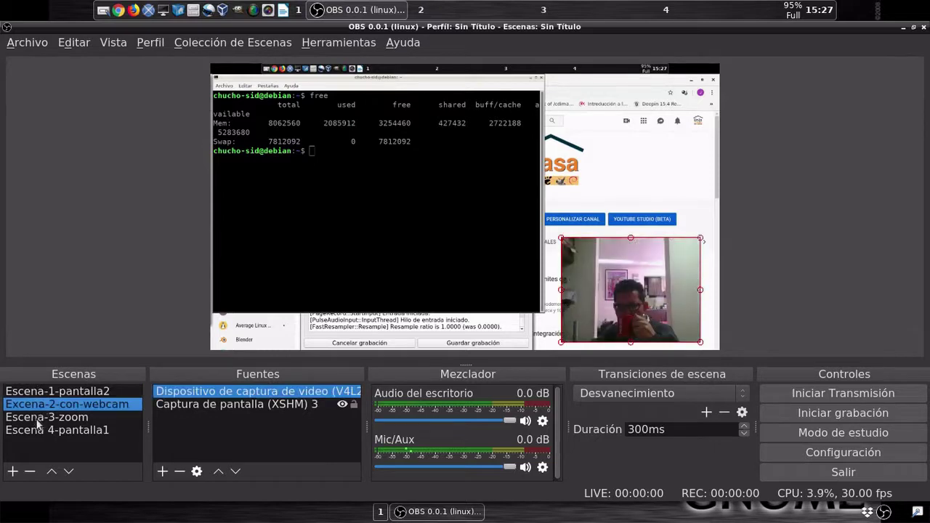
left_click(36, 419)
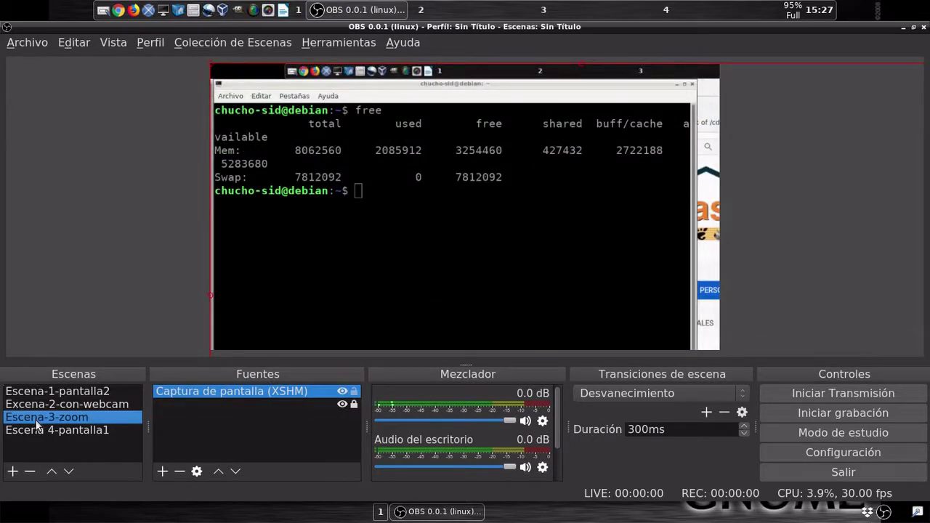